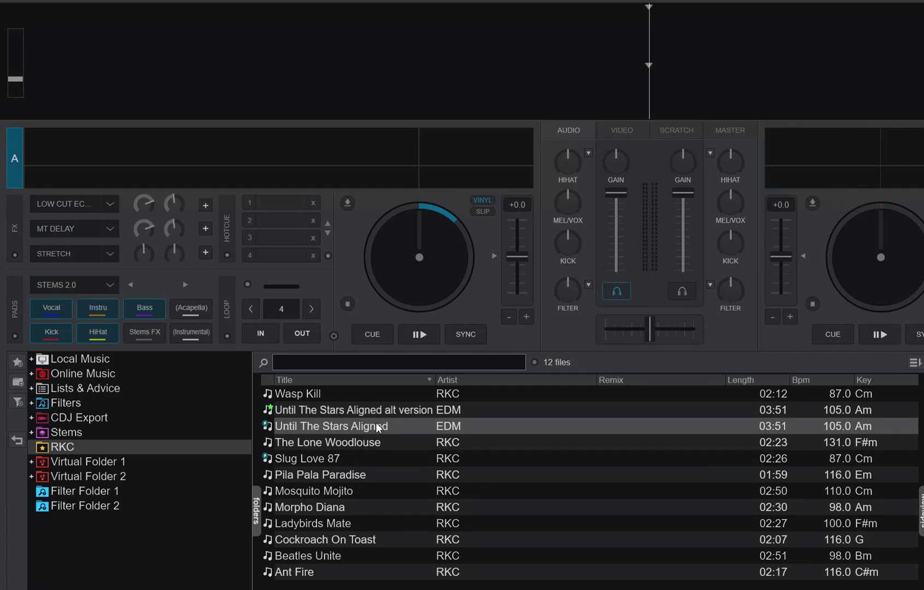
Step: Load Until The Stars Aligned on deck A, preview its lyric part, and stop at Cue 1 (0:27.4)
{"action": "left_click_drag", "start_coordinate": [377, 428], "coordinate": [416, 263]}
{"action": "left_click", "coordinate": [424, 335]}
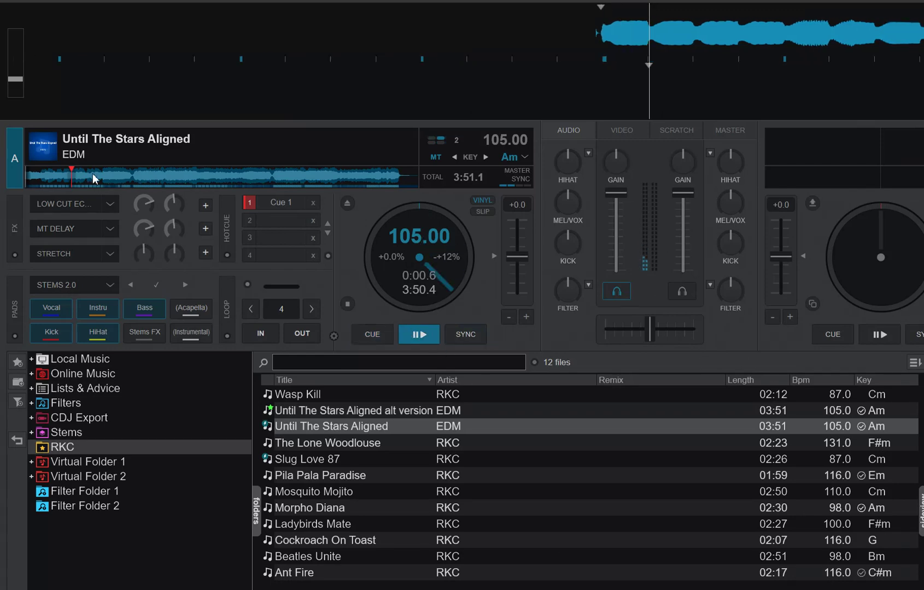
{"action": "left_click", "coordinate": [63, 175]}
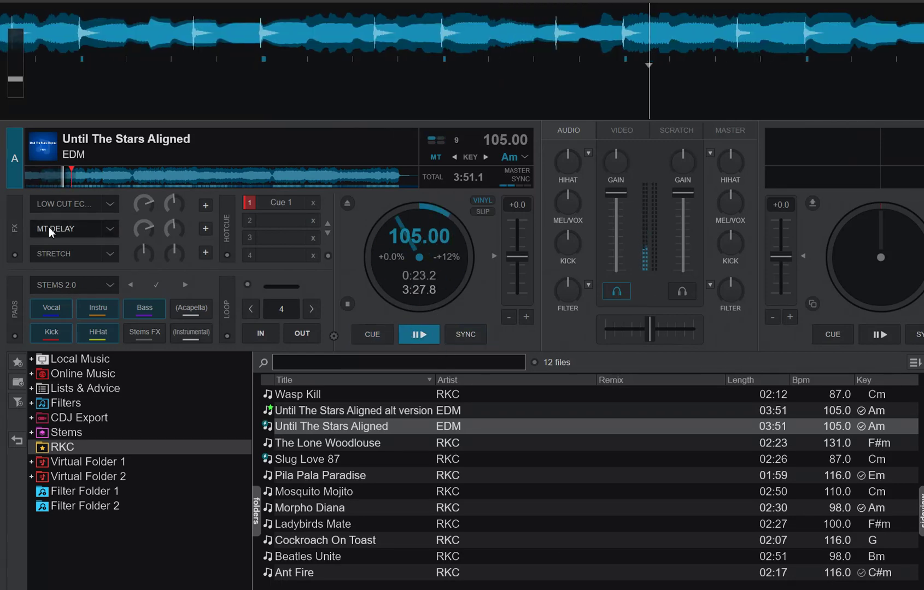
{"action": "left_click", "coordinate": [419, 336]}
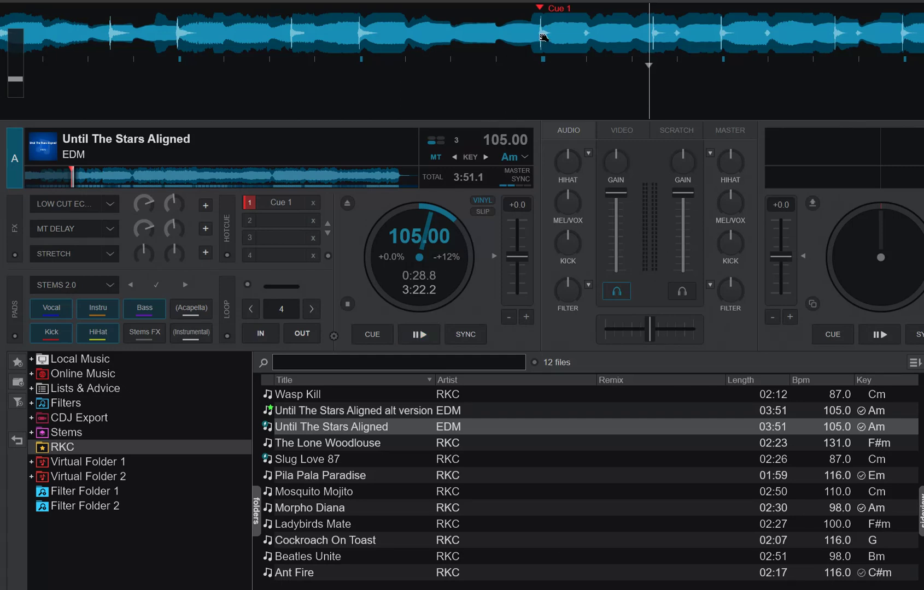
{"action": "left_click", "coordinate": [273, 203]}
{"action": "left_click", "coordinate": [375, 336]}
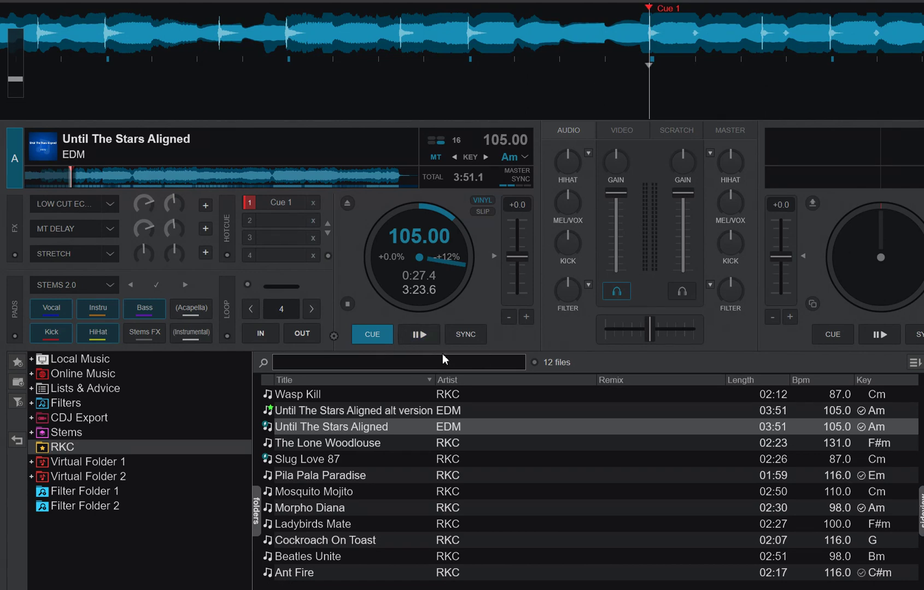
Step: Open the Track Cleaner for Until The Stars Aligned and position the preview point just before the lyric
{"action": "right_click", "coordinate": [372, 429]}
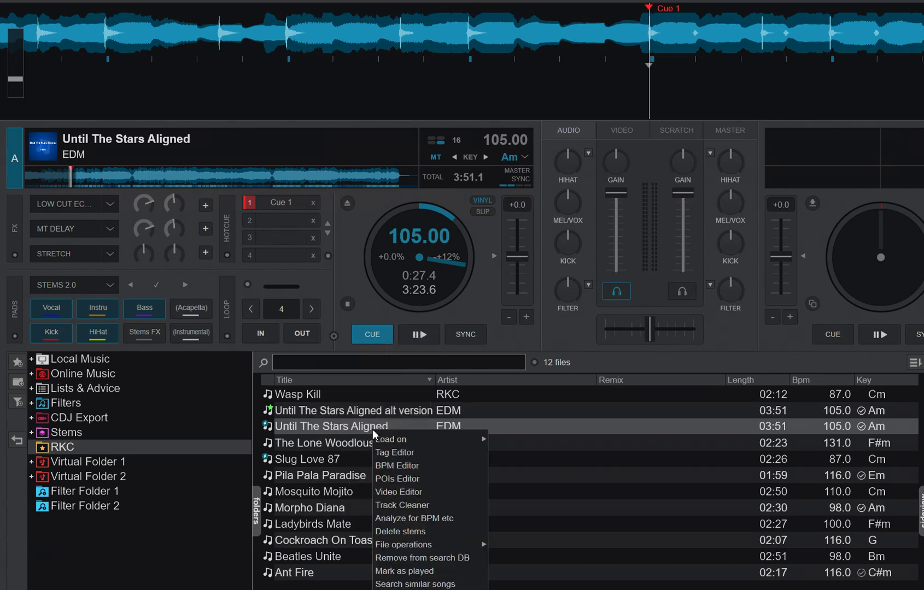
{"action": "left_click", "coordinate": [404, 508]}
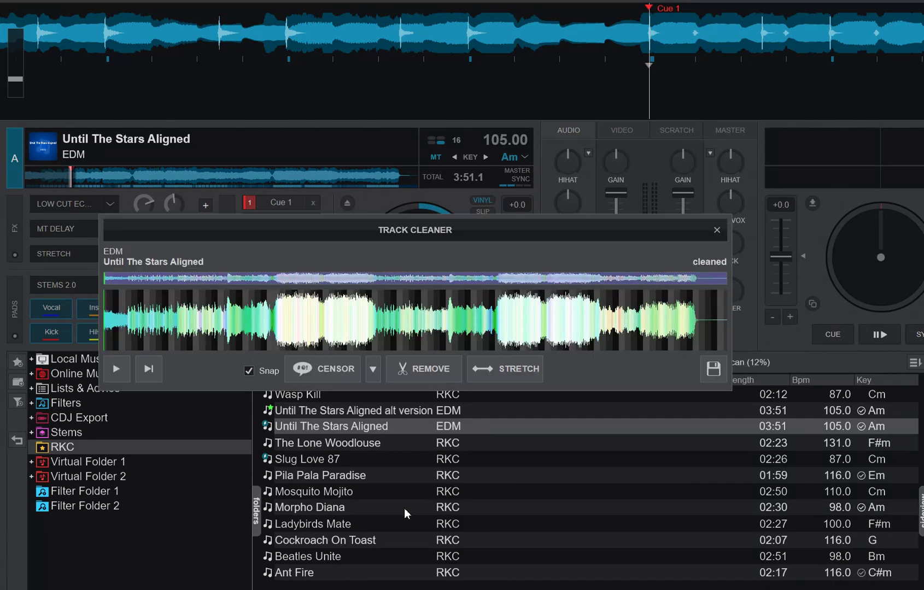
{"action": "left_click", "coordinate": [176, 311]}
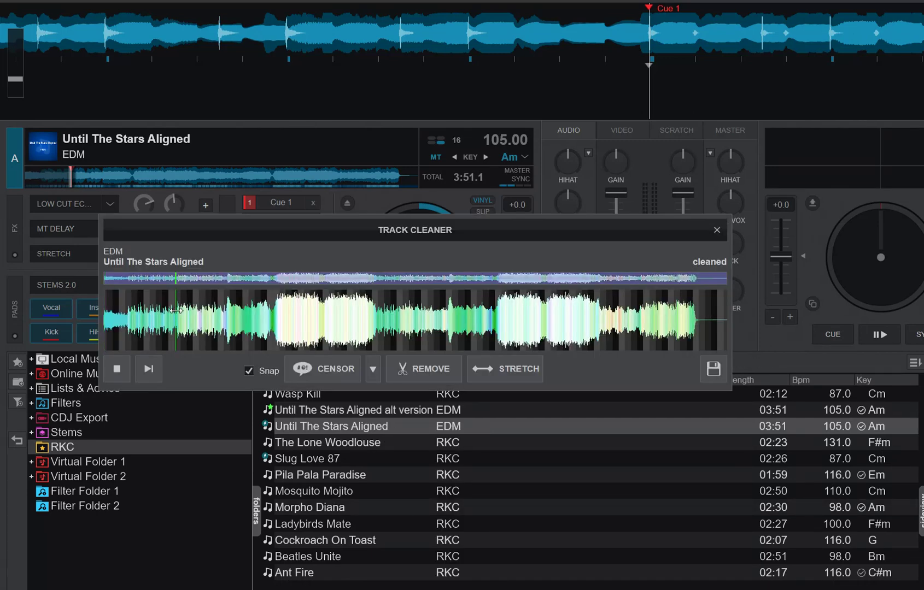
{"action": "left_click", "coordinate": [119, 373]}
{"action": "left_click_drag", "start_coordinate": [180, 294], "coordinate": [176, 294]}
Step: Add a censored region at that point, widen it over the lyric, and preview it
{"action": "left_click", "coordinate": [337, 368]}
{"action": "left_click_drag", "start_coordinate": [178, 293], "coordinate": [186, 293]}
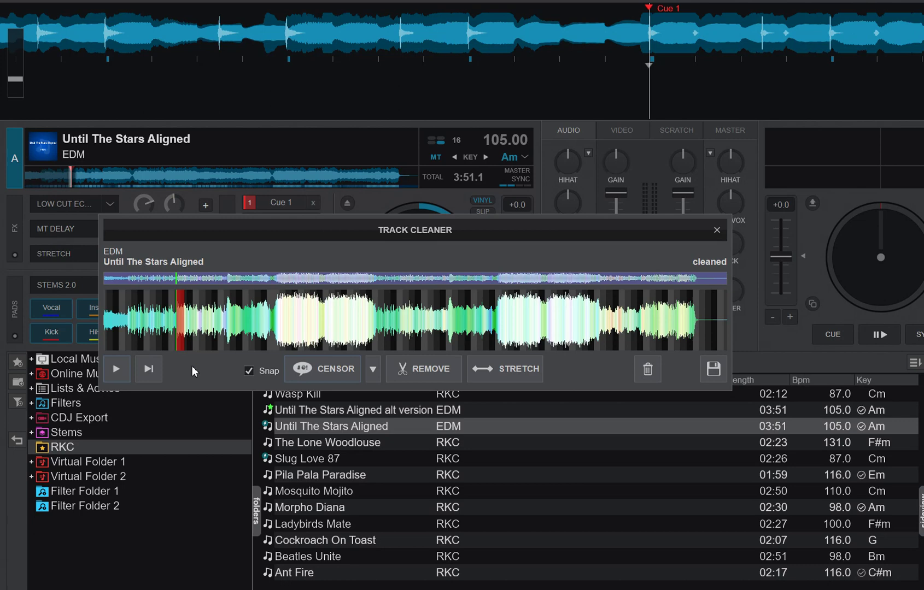
{"action": "left_click", "coordinate": [169, 311]}
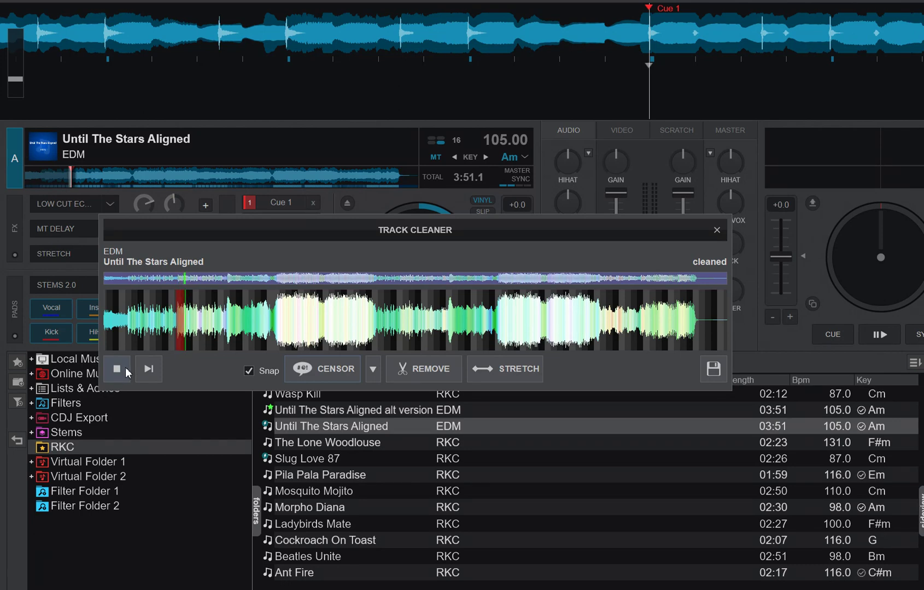
{"action": "left_click", "coordinate": [128, 373]}
Step: Change the red censored region's type to Mute Vocal and preview the vocal-muted section
{"action": "left_click", "coordinate": [372, 370]}
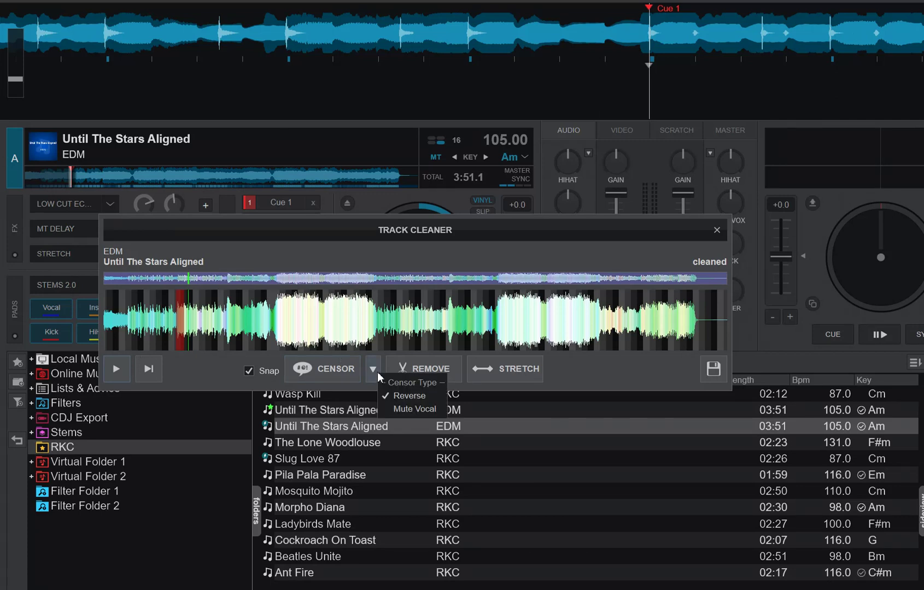
{"action": "left_click", "coordinate": [420, 410]}
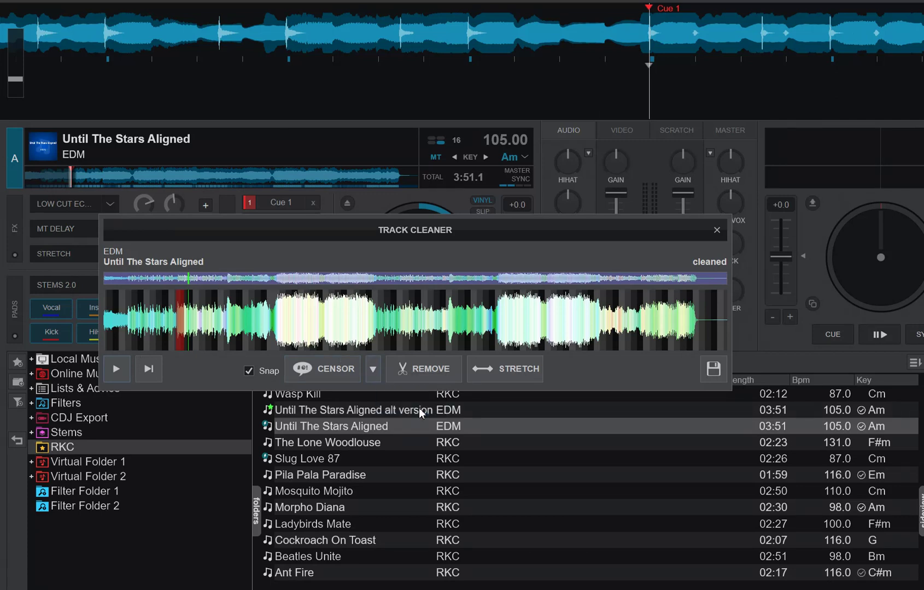
{"action": "left_click", "coordinate": [181, 308]}
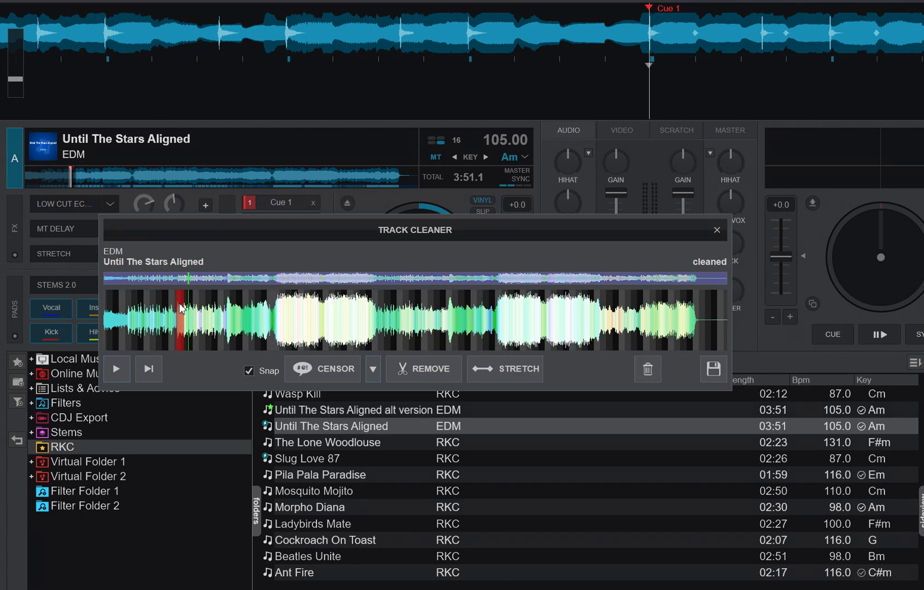
{"action": "left_click", "coordinate": [374, 371]}
{"action": "left_click", "coordinate": [405, 408]}
{"action": "left_click", "coordinate": [373, 371]}
{"action": "left_click", "coordinate": [207, 375]}
{"action": "left_click", "coordinate": [167, 298]}
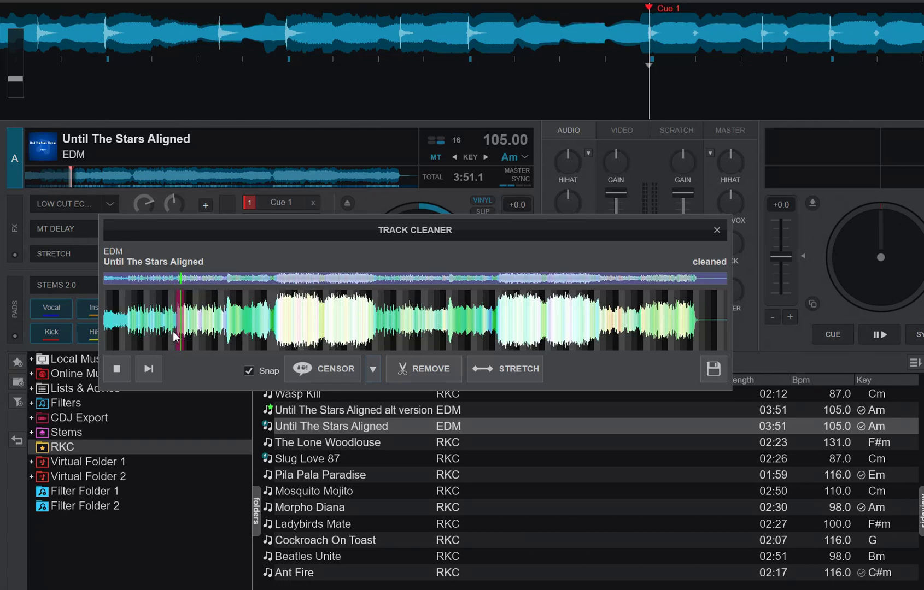
{"action": "left_click", "coordinate": [122, 372]}
Step: Save the edit with Remix 'cleaned', then replay deck A from just before Cue 1 and stop at Cue 1
{"action": "left_click", "coordinate": [719, 369]}
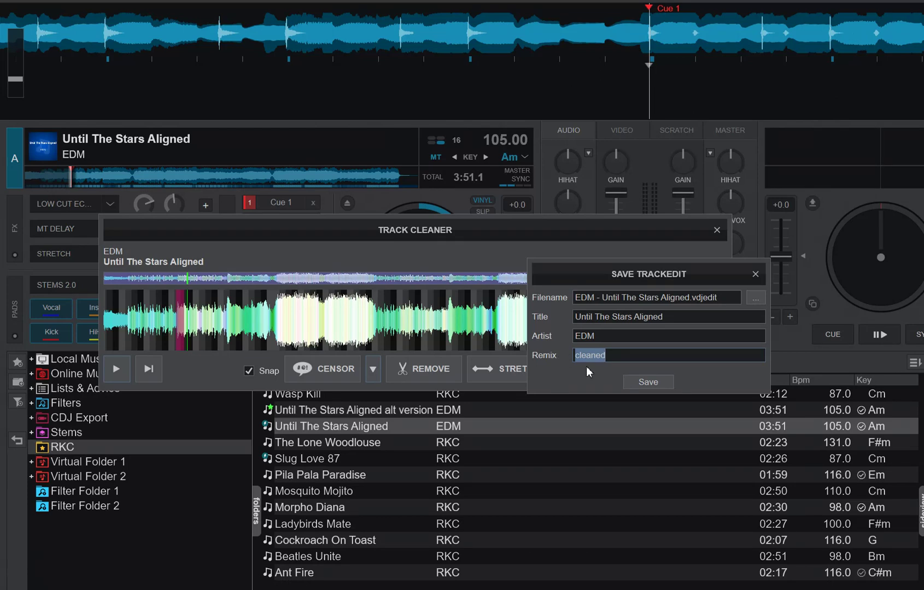
{"action": "left_click", "coordinate": [647, 380]}
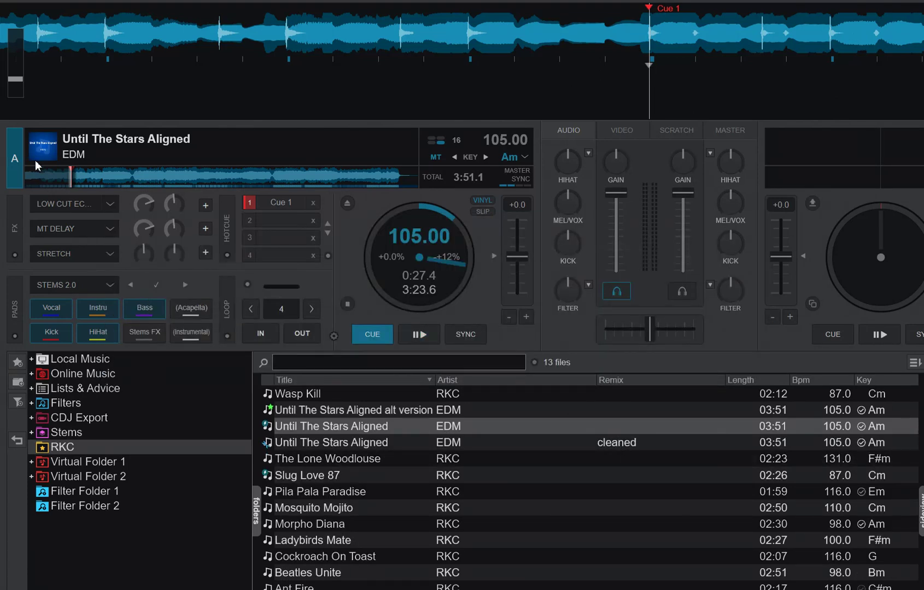
{"action": "left_click", "coordinate": [67, 177]}
{"action": "left_click", "coordinate": [415, 337]}
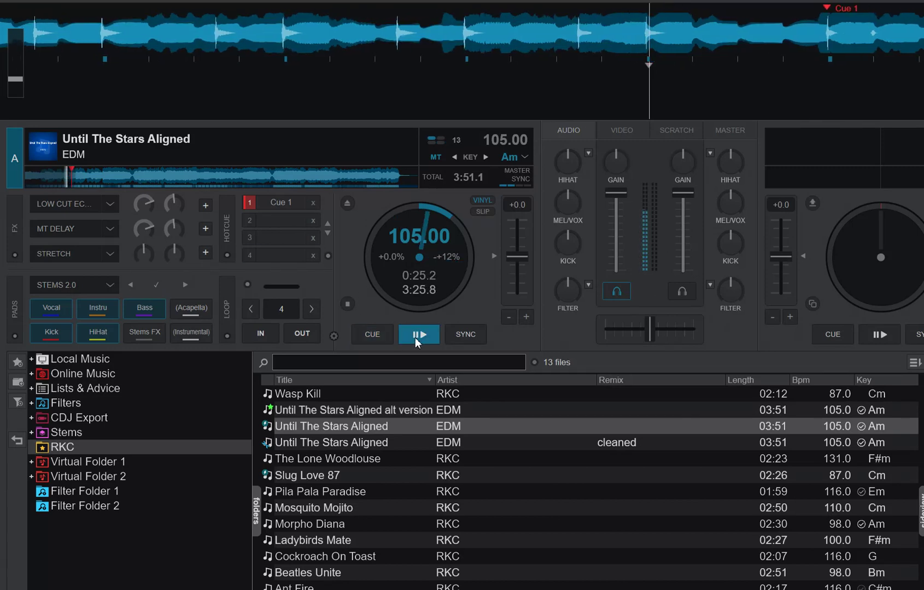
{"action": "left_click", "coordinate": [383, 331]}
Step: Load the cleaned version onto deck A, audition it from 0:24, and stop at the start
{"action": "left_click", "coordinate": [378, 333]}
{"action": "left_click", "coordinate": [424, 445]}
{"action": "left_click_drag", "start_coordinate": [424, 445], "coordinate": [413, 273]}
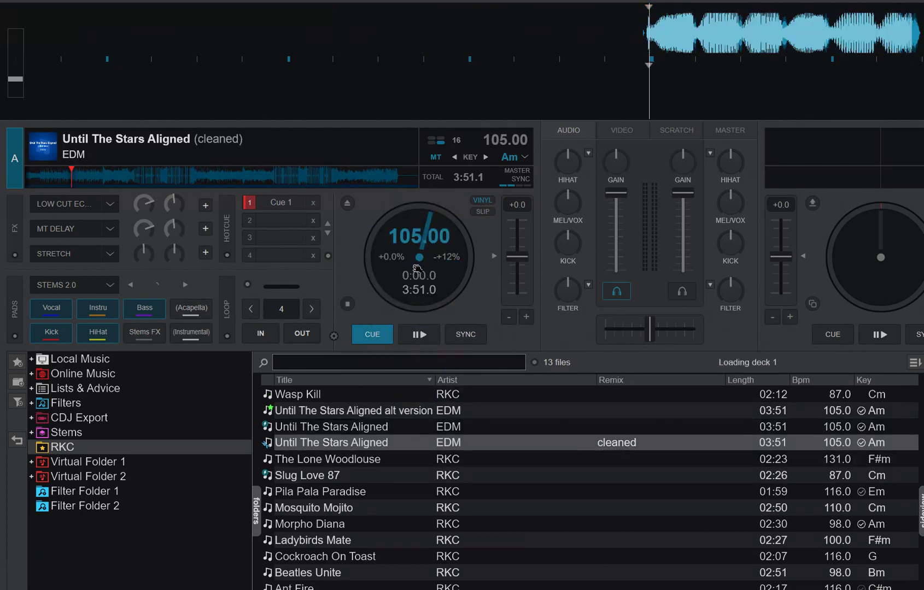
{"action": "left_click", "coordinate": [66, 181]}
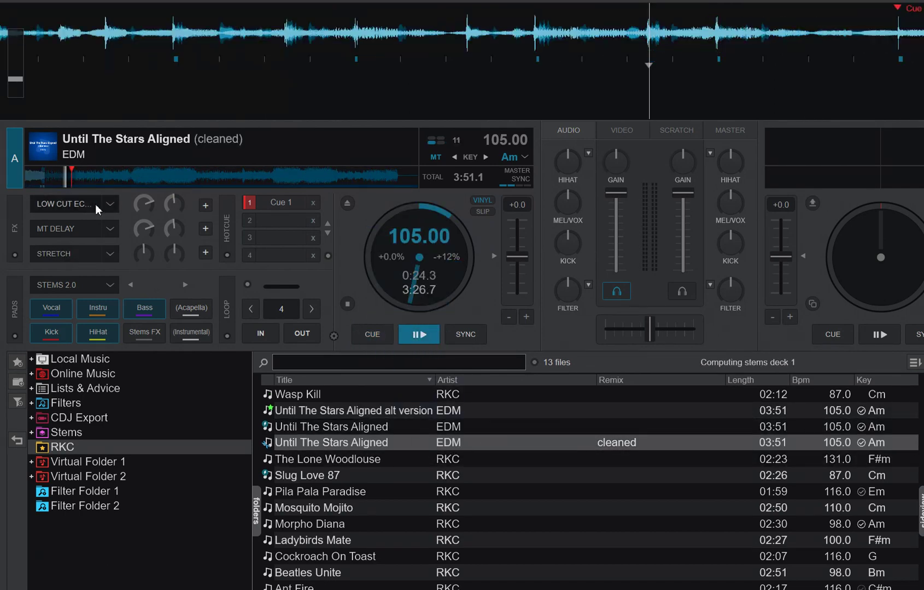
{"action": "left_click", "coordinate": [425, 339]}
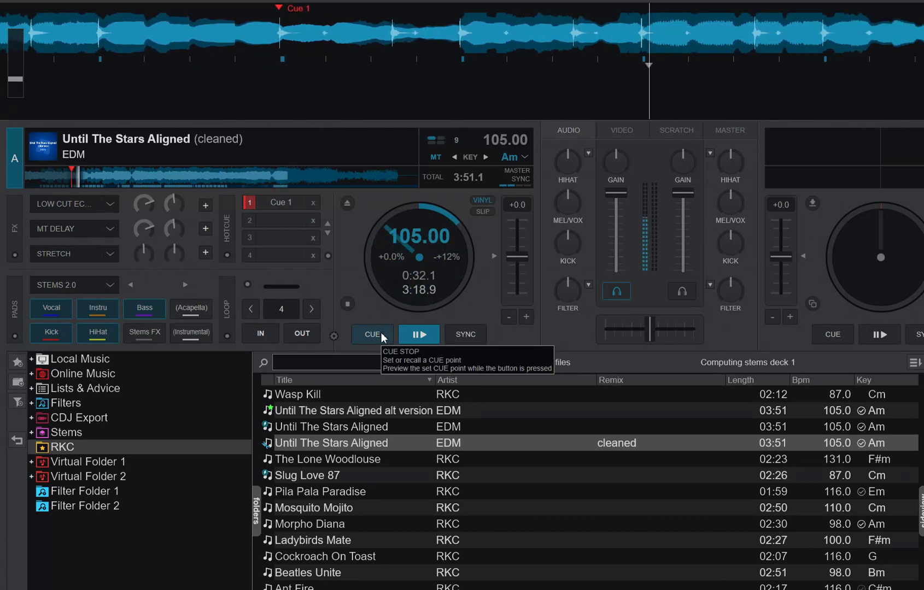
{"action": "left_click", "coordinate": [381, 332]}
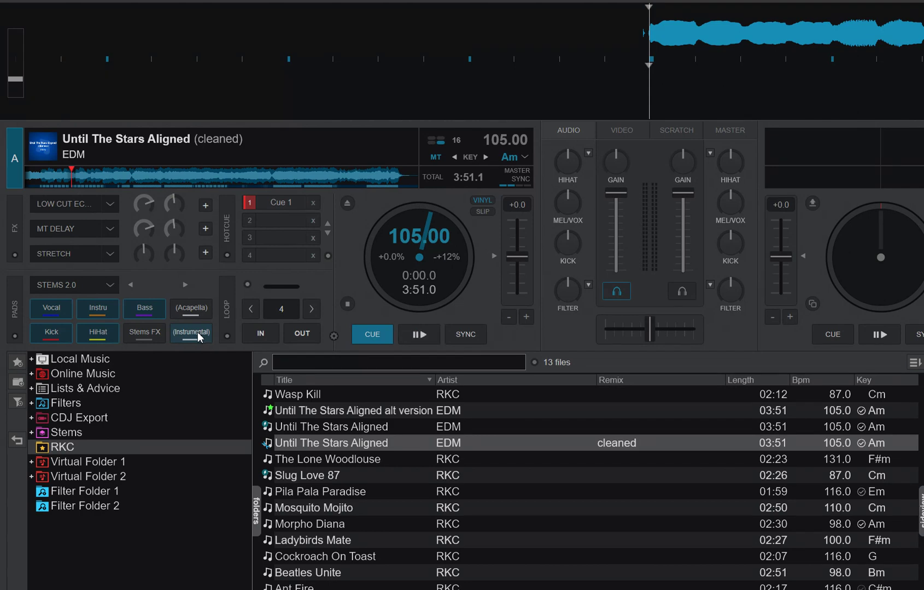
Step: Reload the original Until The Stars Aligned, audition it from about 0:22, and stop at the start
{"action": "left_click_drag", "start_coordinate": [315, 432], "coordinate": [385, 345]}
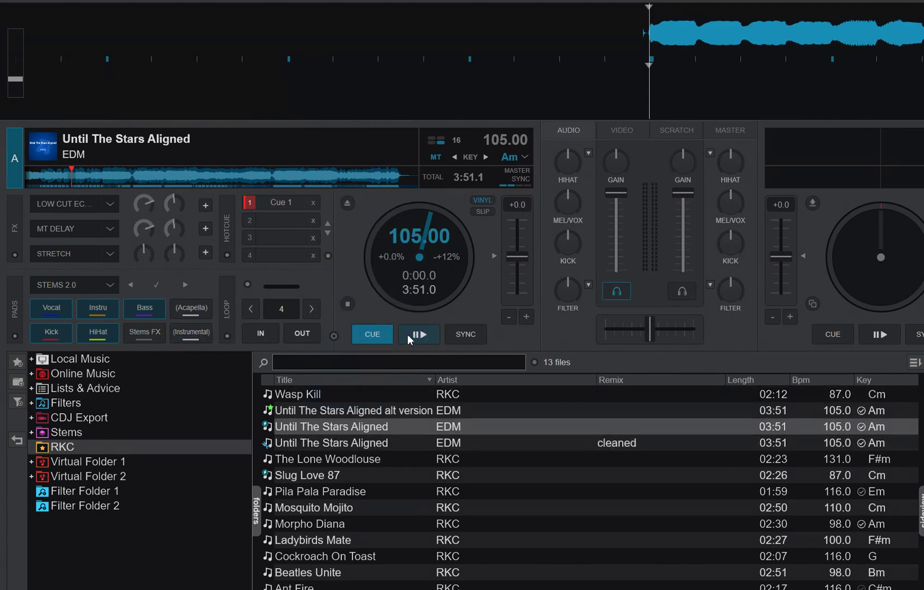
{"action": "left_click", "coordinate": [414, 339]}
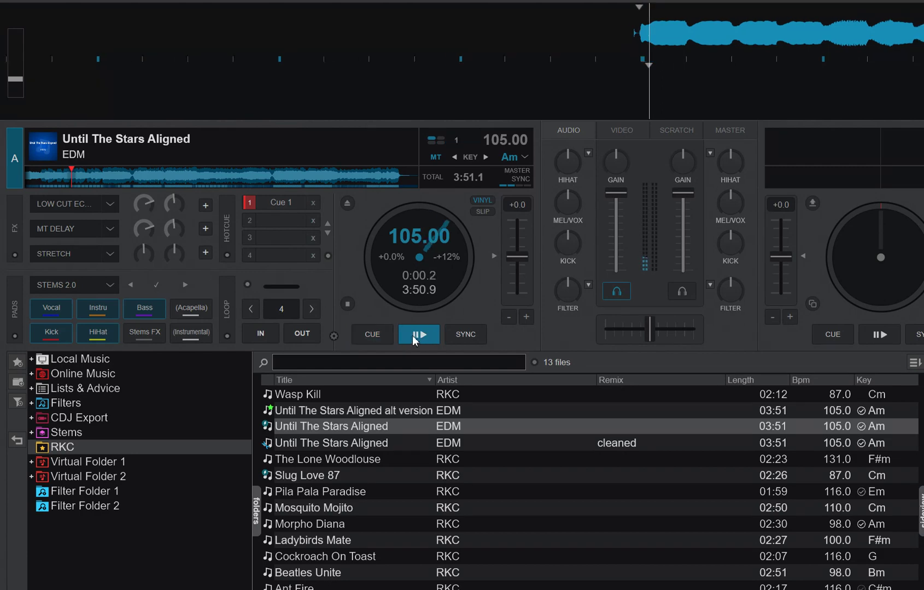
{"action": "left_click", "coordinate": [62, 173]}
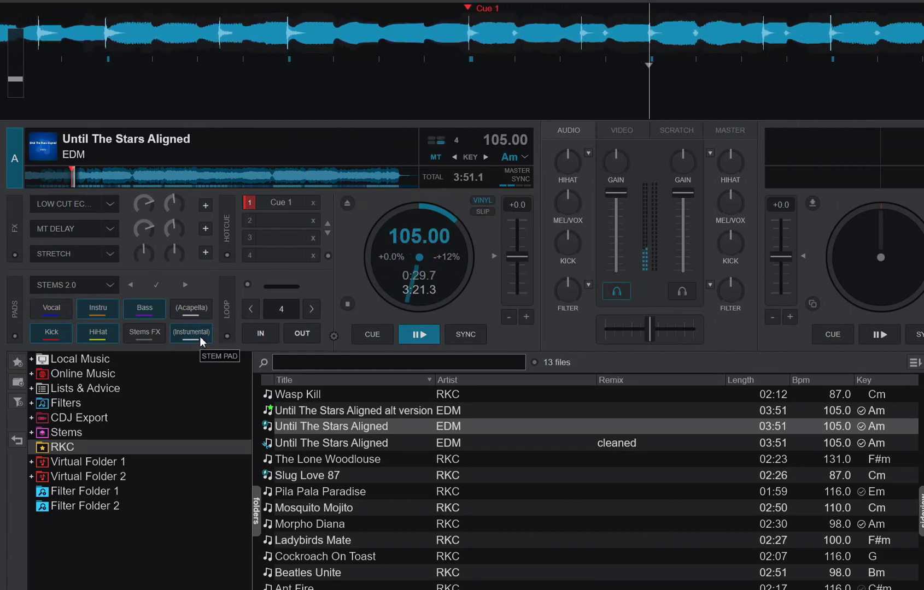
{"action": "left_click", "coordinate": [387, 333]}
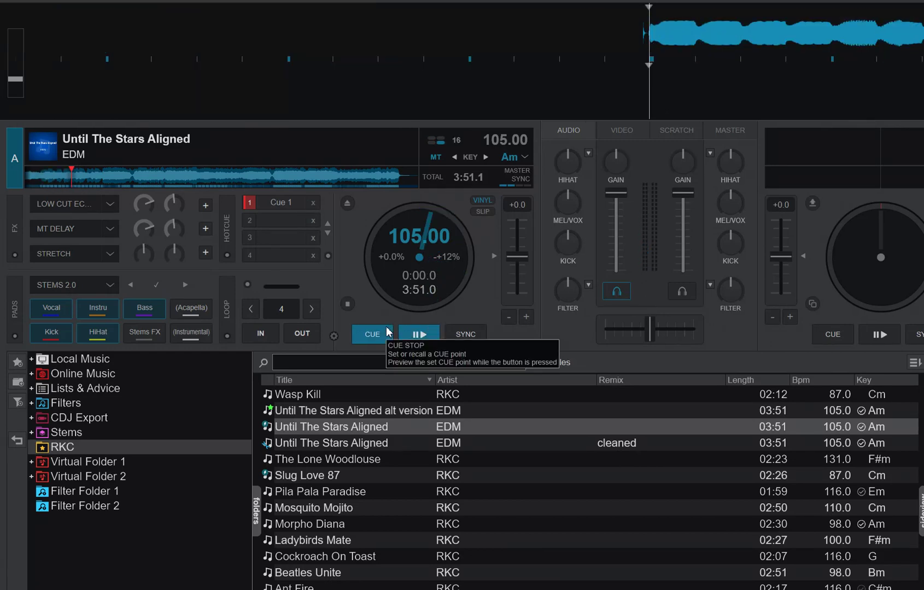
{"action": "left_click", "coordinate": [585, 444]}
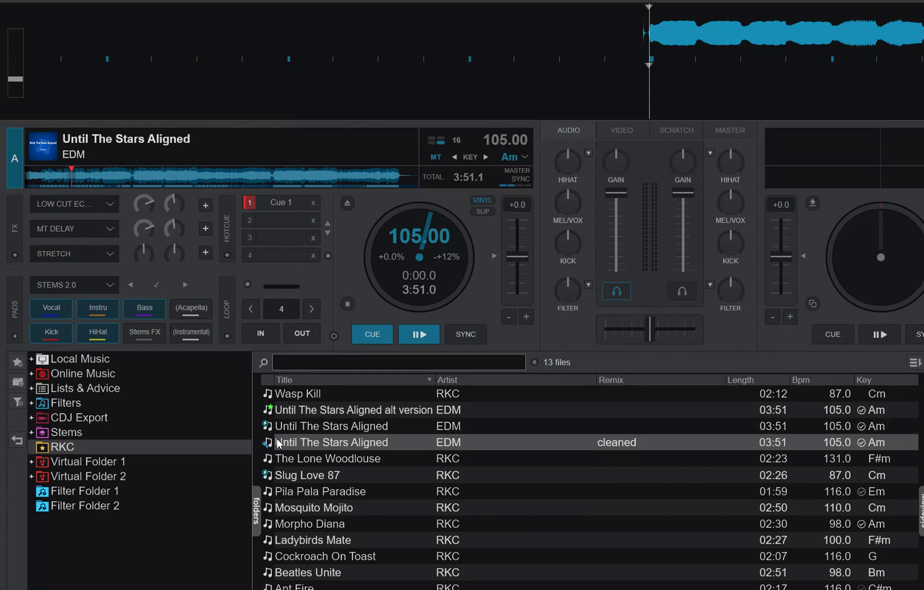
Step: Load 'Until The Stars Aligned alt version' onto deck A and play it from about 0:22
{"action": "mouse_move", "coordinate": [267, 427]}
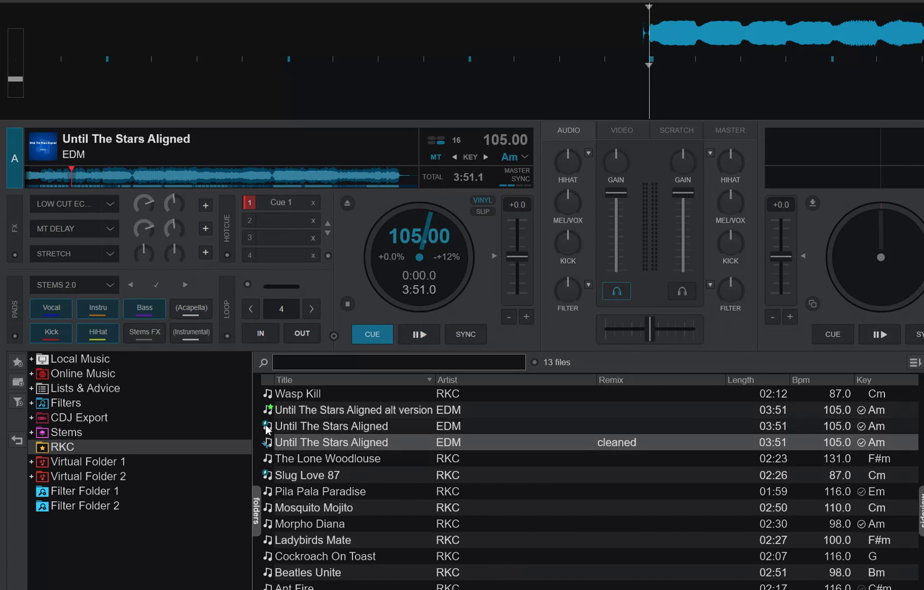
{"action": "left_click", "coordinate": [401, 412]}
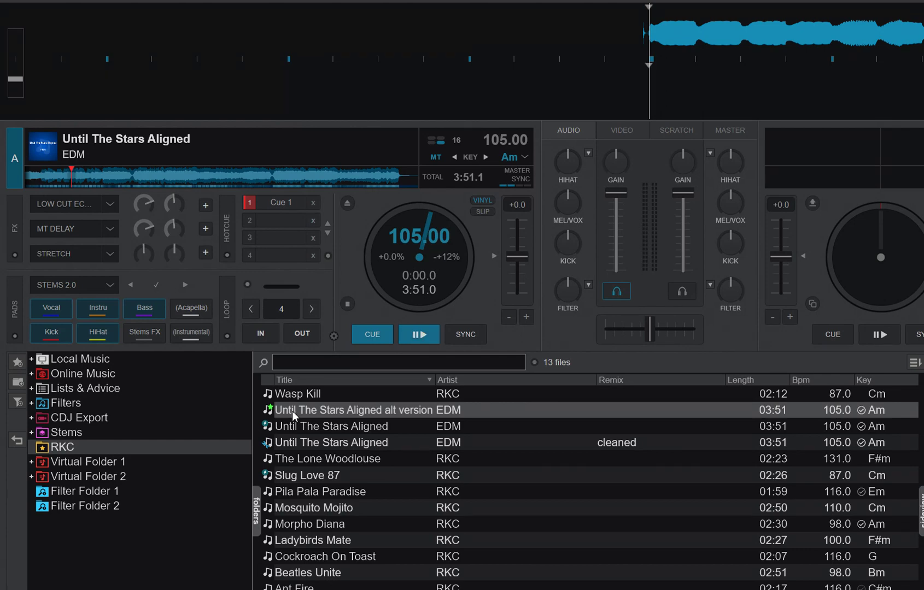
{"action": "left_click_drag", "start_coordinate": [294, 416], "coordinate": [382, 251]}
{"action": "left_click", "coordinate": [419, 334]}
{"action": "left_click", "coordinate": [64, 178]}
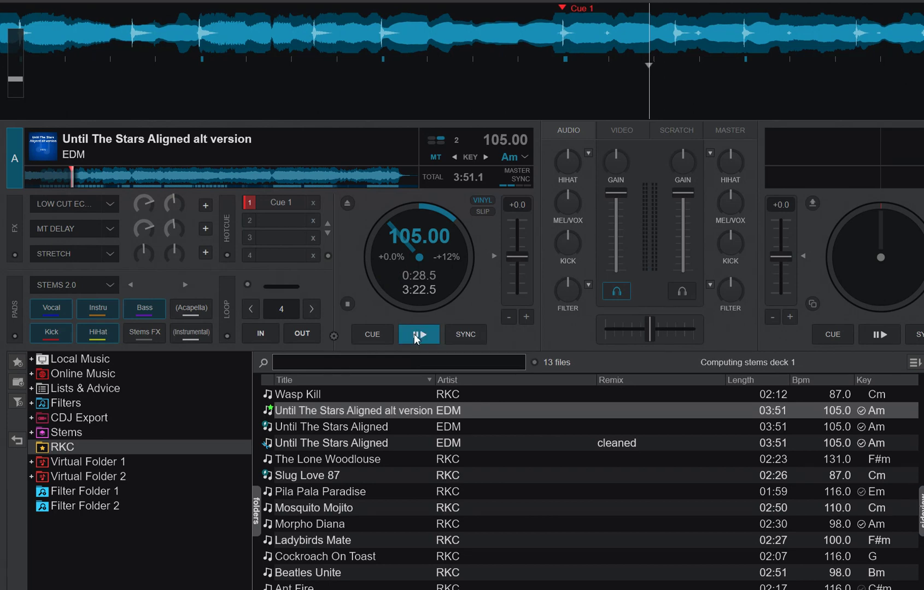
Step: Open the Track Cleaner for the alt version and stop its preview
{"action": "right_click", "coordinate": [396, 411]}
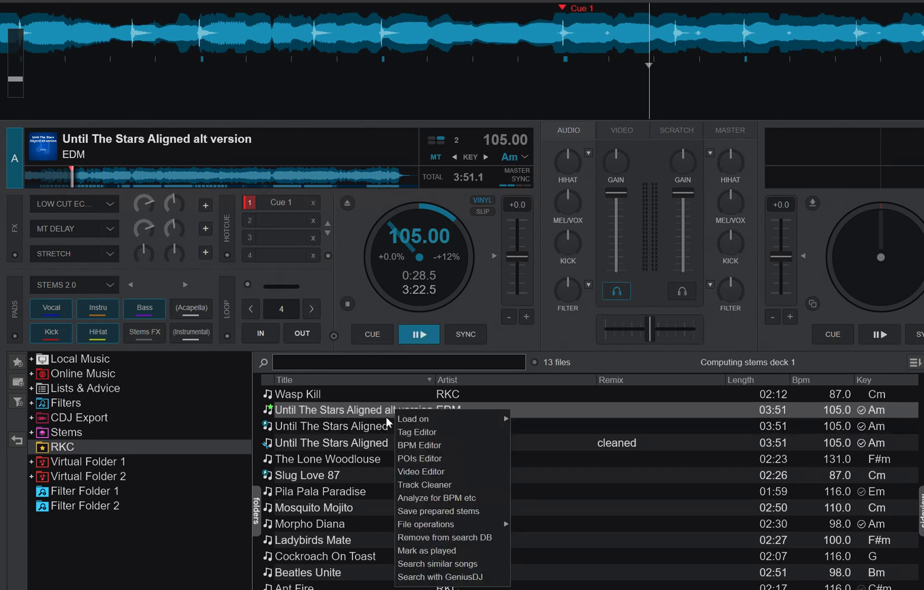
{"action": "left_click", "coordinate": [443, 486]}
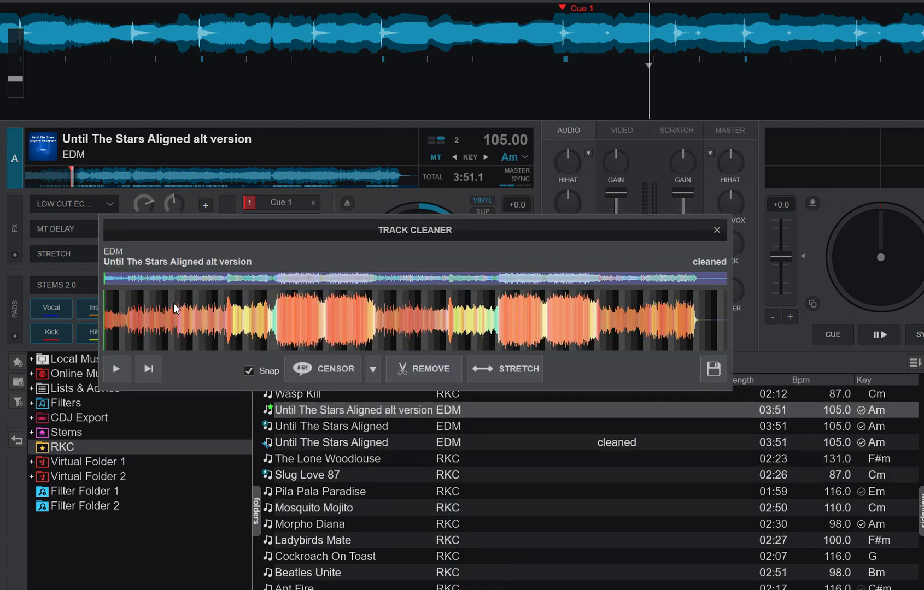
{"action": "left_click", "coordinate": [123, 370]}
Step: Add a Mute Vocal censor region over the vocal section and save the cleaned edit
{"action": "left_click", "coordinate": [372, 369]}
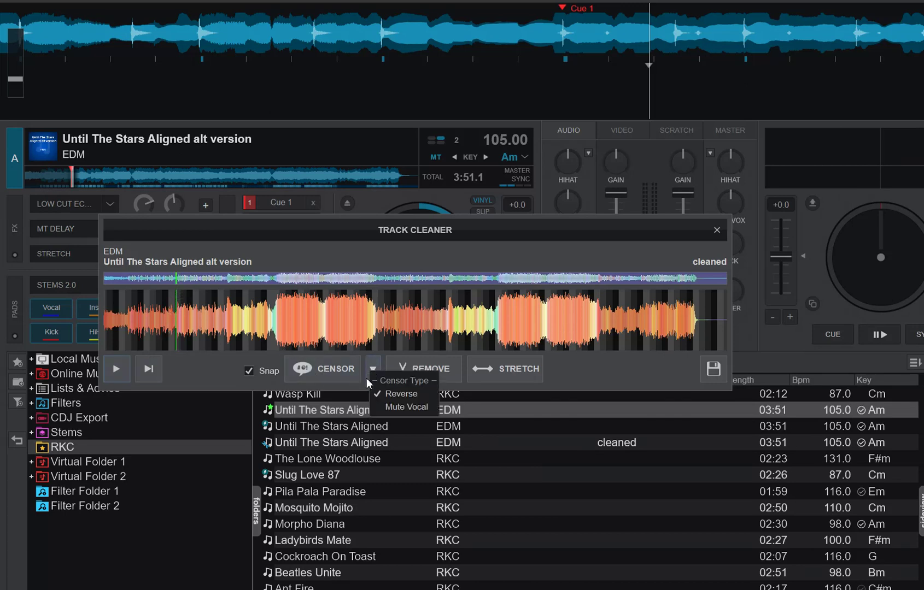
{"action": "left_click", "coordinate": [381, 409]}
{"action": "left_click", "coordinate": [322, 371]}
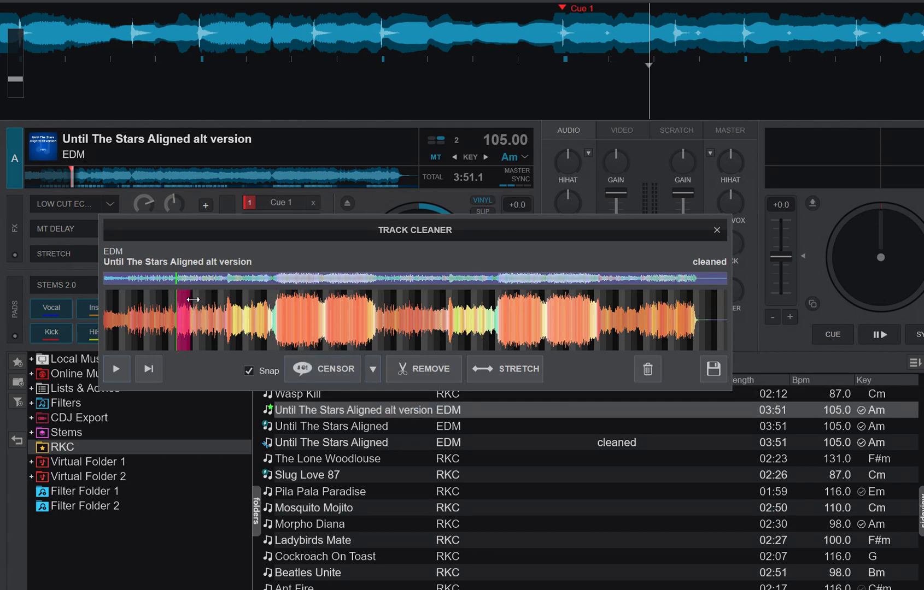
{"action": "left_click", "coordinate": [719, 376]}
{"action": "left_click", "coordinate": [658, 382]}
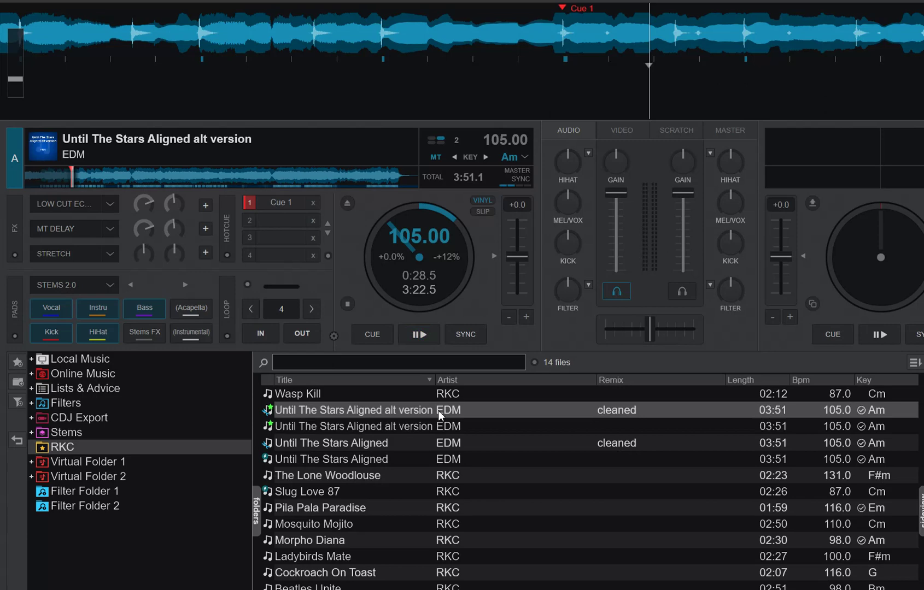
Step: Load the cleaned alt version onto deck A and play it from about 0:23.8
{"action": "left_click_drag", "start_coordinate": [439, 415], "coordinate": [420, 243]}
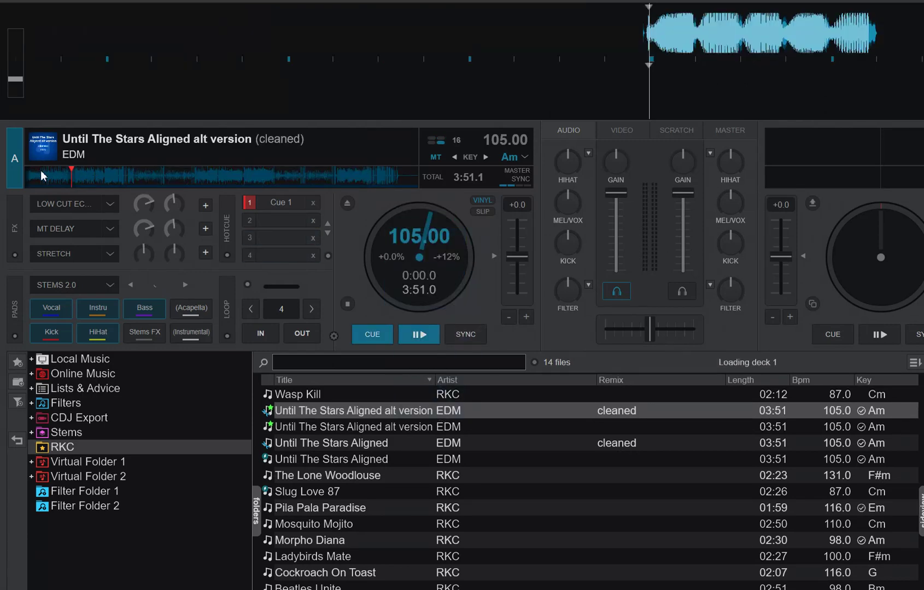
{"action": "left_click", "coordinate": [65, 177]}
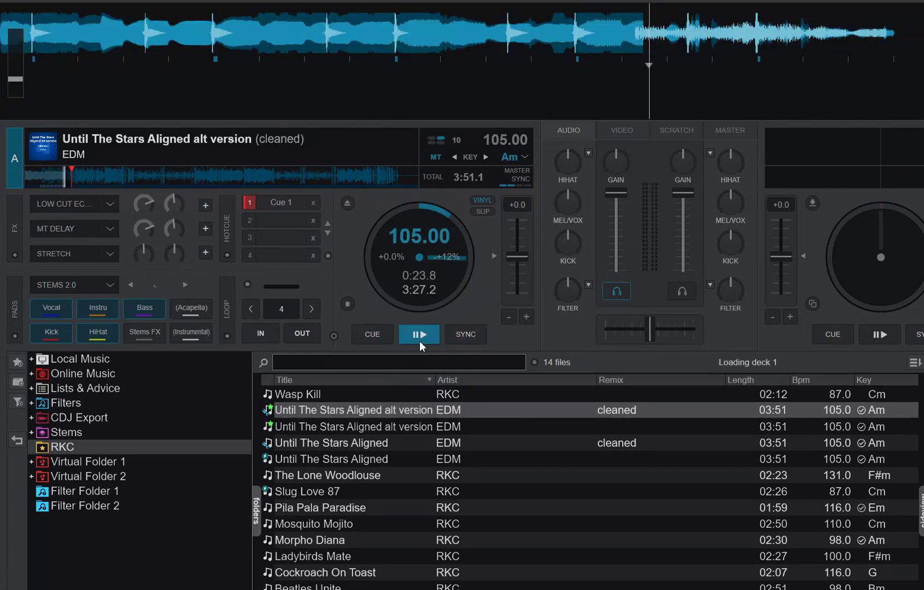
{"action": "left_click", "coordinate": [419, 338]}
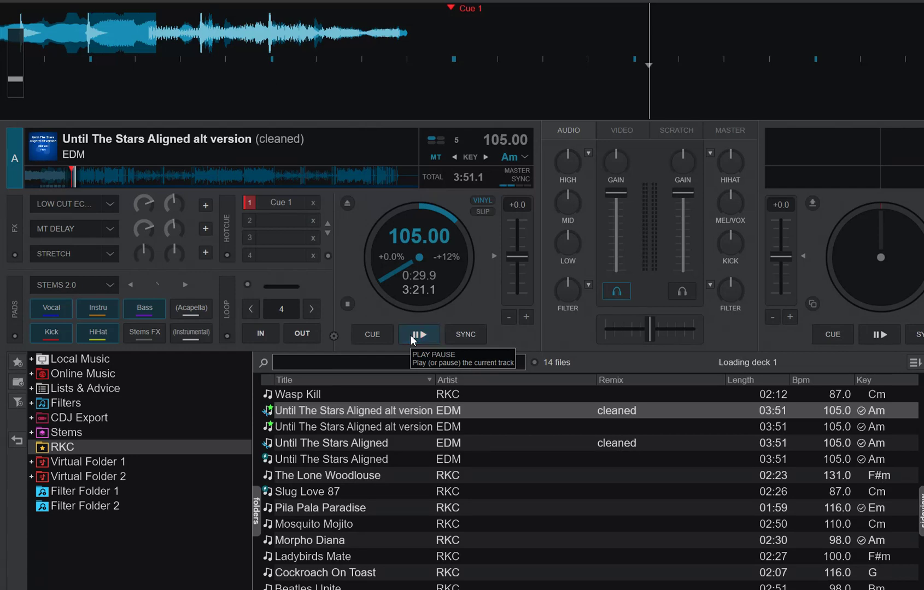
{"action": "right_click", "coordinate": [466, 410]}
Step: Show the alt version's file in the RKC folder and select its mp3 beside the new .vdjedit
{"action": "mouse_move", "coordinate": [541, 528]}
{"action": "left_click", "coordinate": [589, 527]}
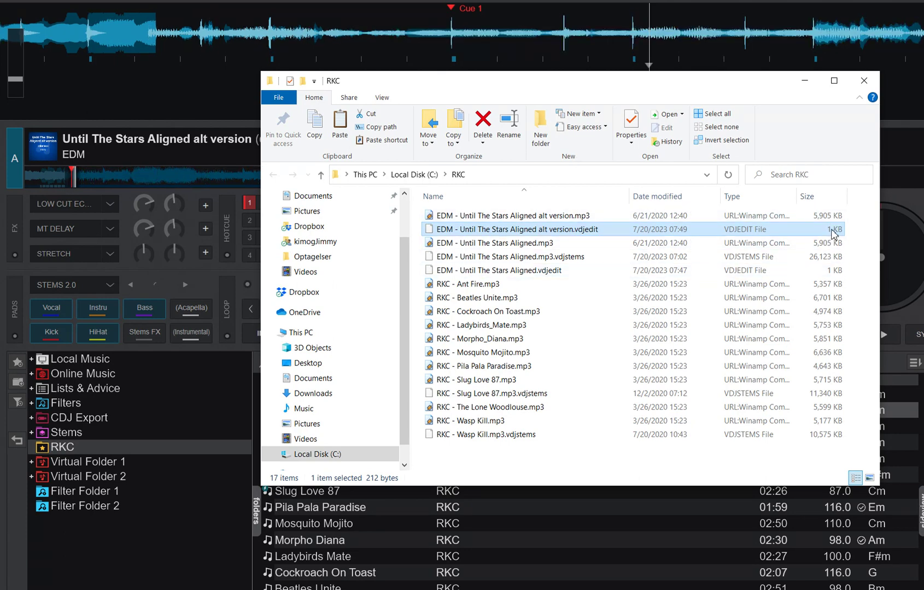
{"action": "left_click", "coordinate": [608, 217]}
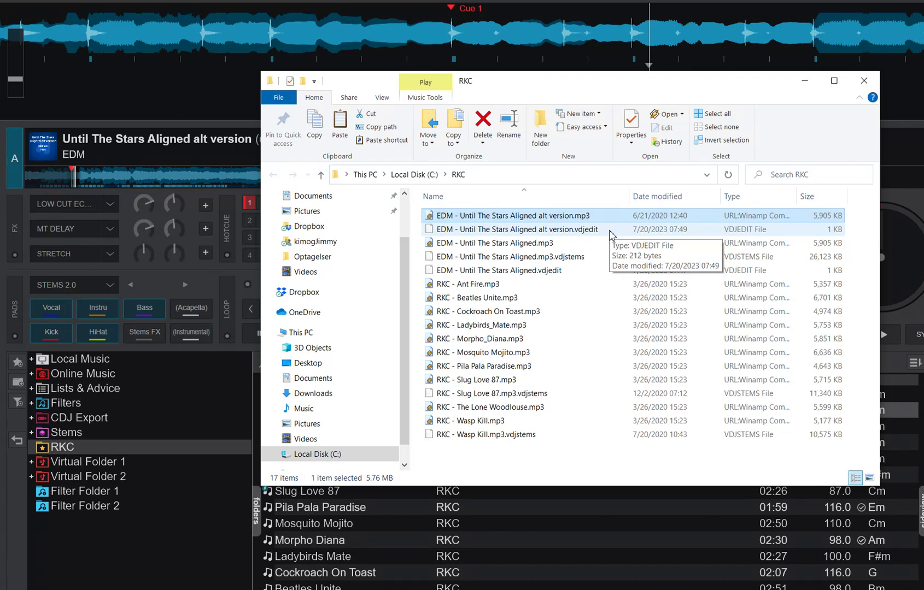
Step: Close the RKC folder window, then briefly play and pause the cleaned alt version on deck A
{"action": "left_click", "coordinate": [864, 82]}
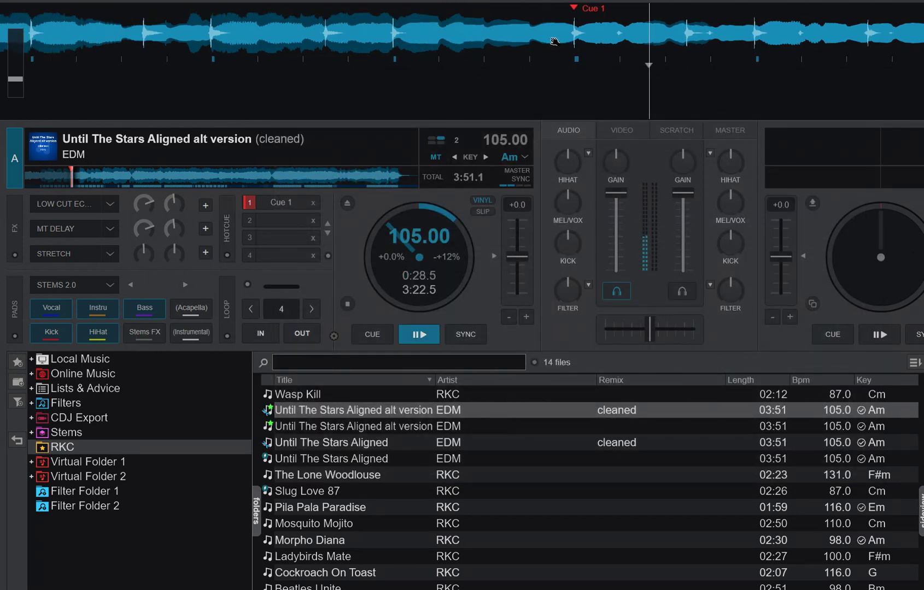
{"action": "left_click", "coordinate": [421, 334]}
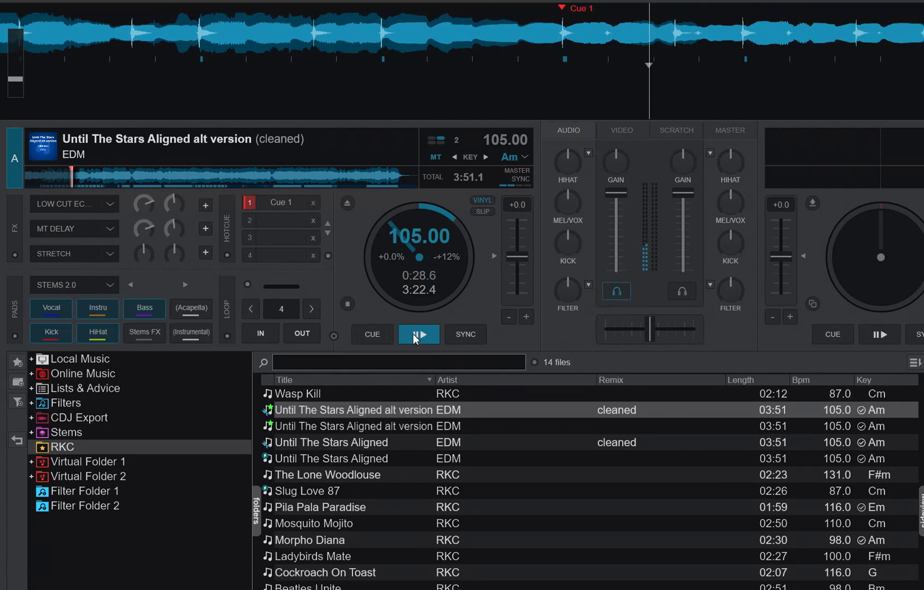
{"action": "left_click", "coordinate": [404, 335]}
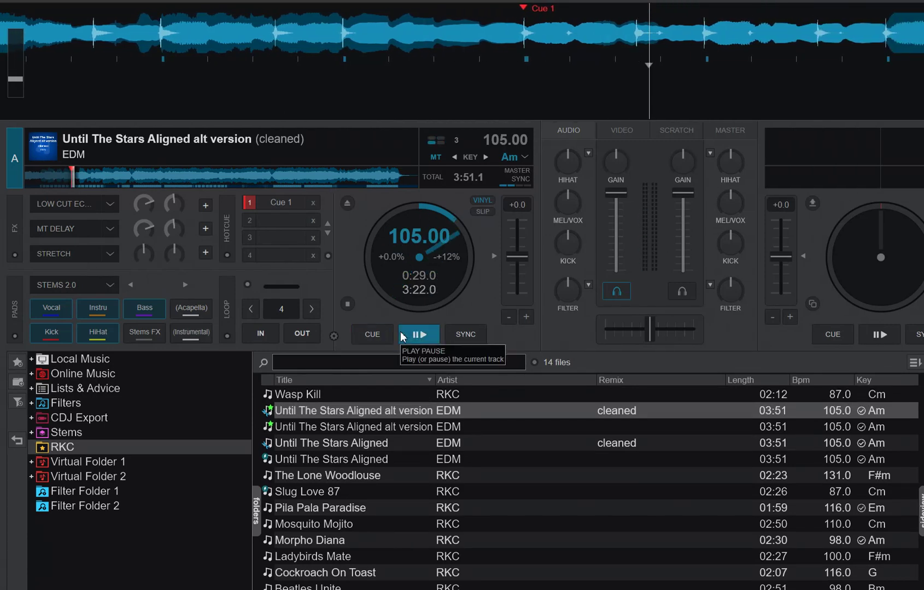